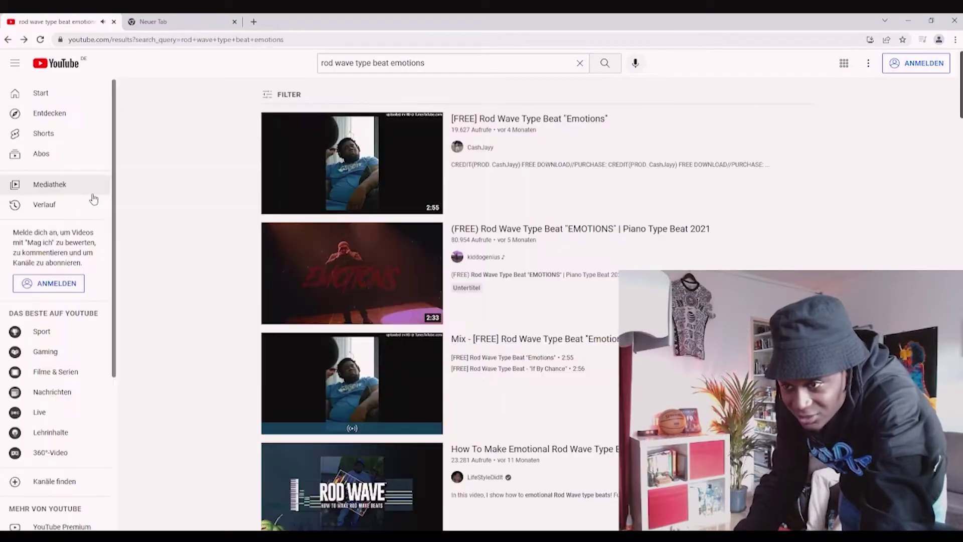
# Open the YouTube video '(FREE) Rod Wave Type Beat "EMOTIONS" | Piano Type Beat 2021' and play it from the start
pyautogui.click(339, 300)
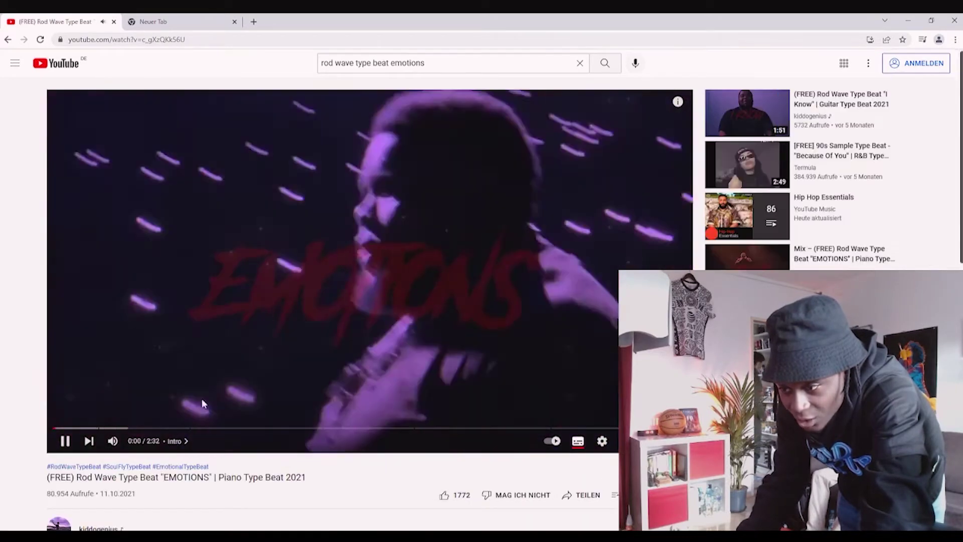
pyautogui.click(56, 428)
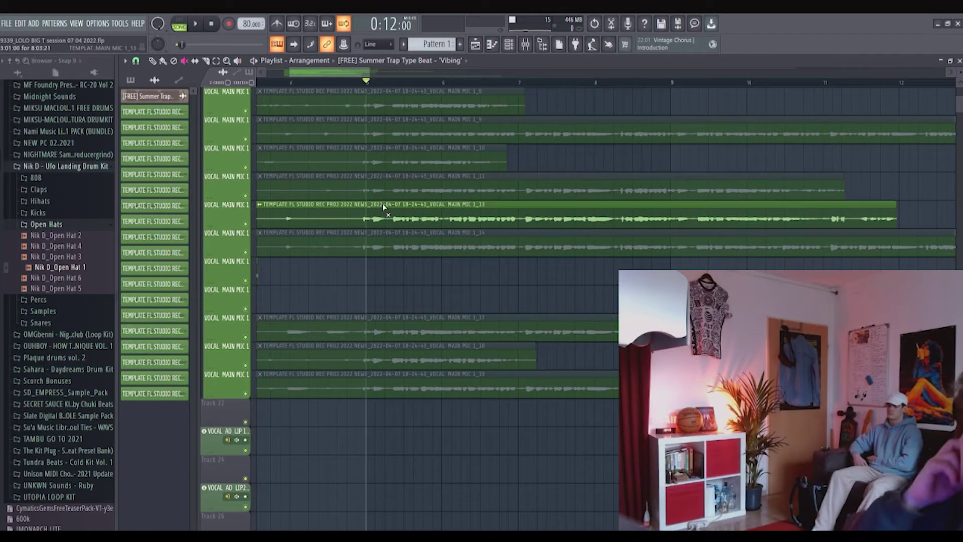
pyautogui.scroll(2, 333, 205)
pyautogui.scroll(-3, 333, 204)
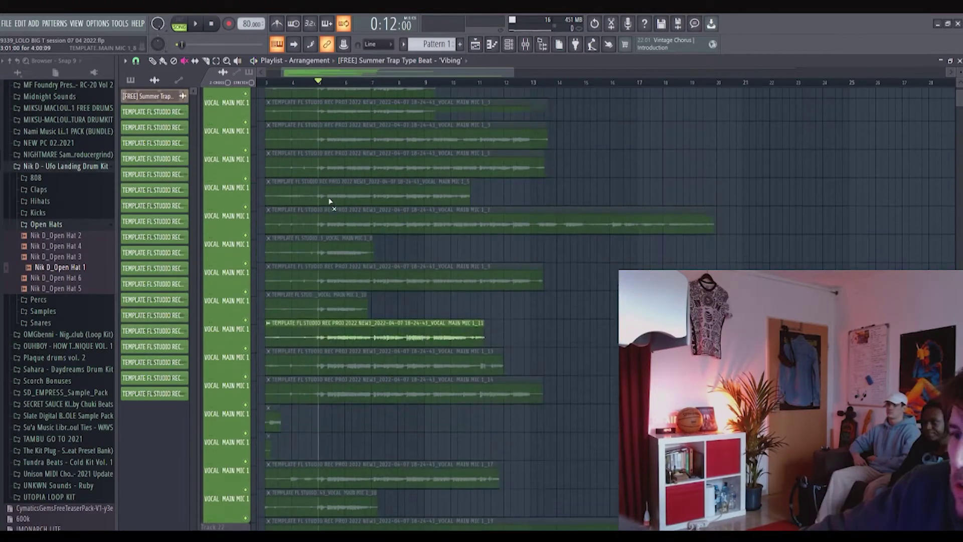
pyautogui.scroll(-4, 334, 205)
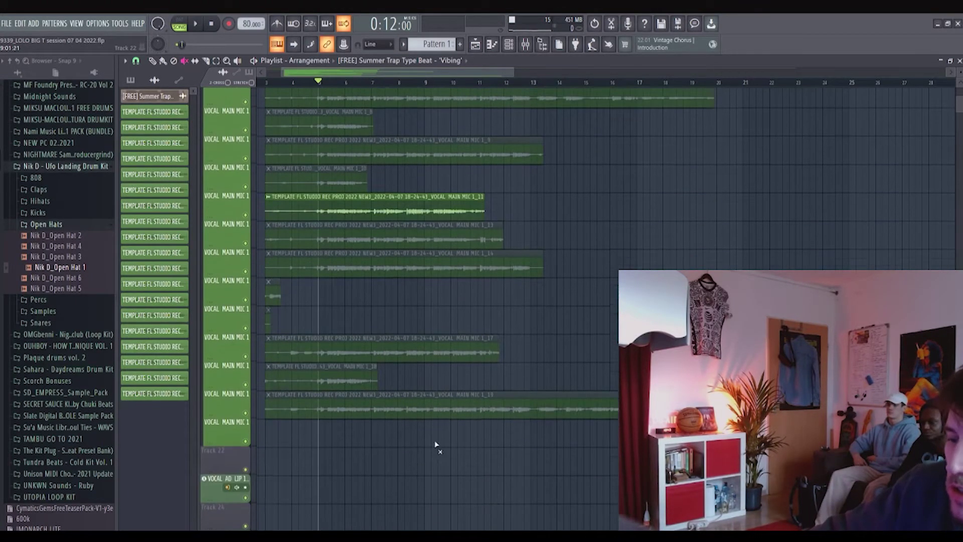
pyautogui.scroll(3, 357, 255)
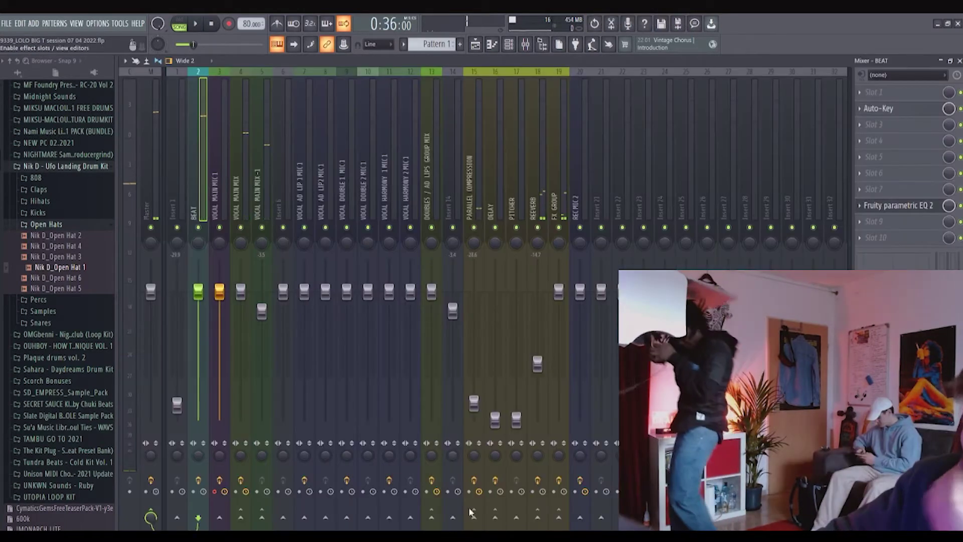
# Choose a time stretching mode for the '[FREE] Summer Trap Type Beat - 'Vibing'' audio clip in its channel settings
pyautogui.hotkey('alt', 'Tab')
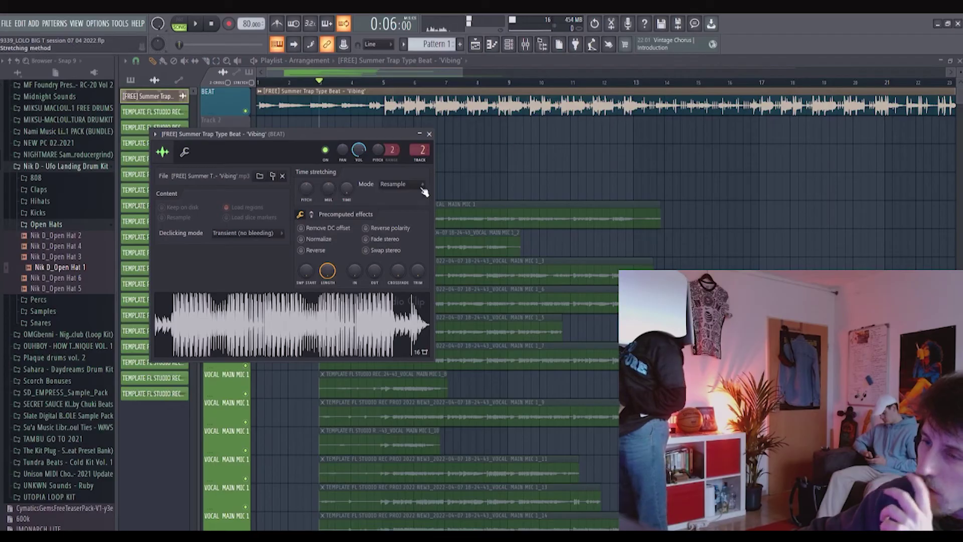
pyautogui.click(424, 185)
pyautogui.click(417, 191)
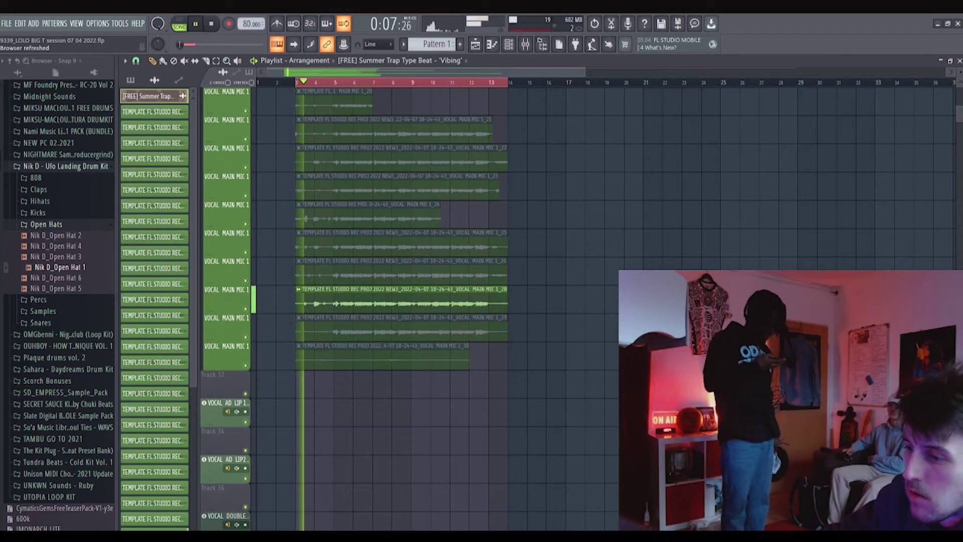
pyautogui.hotkey('alt', 'Tab')
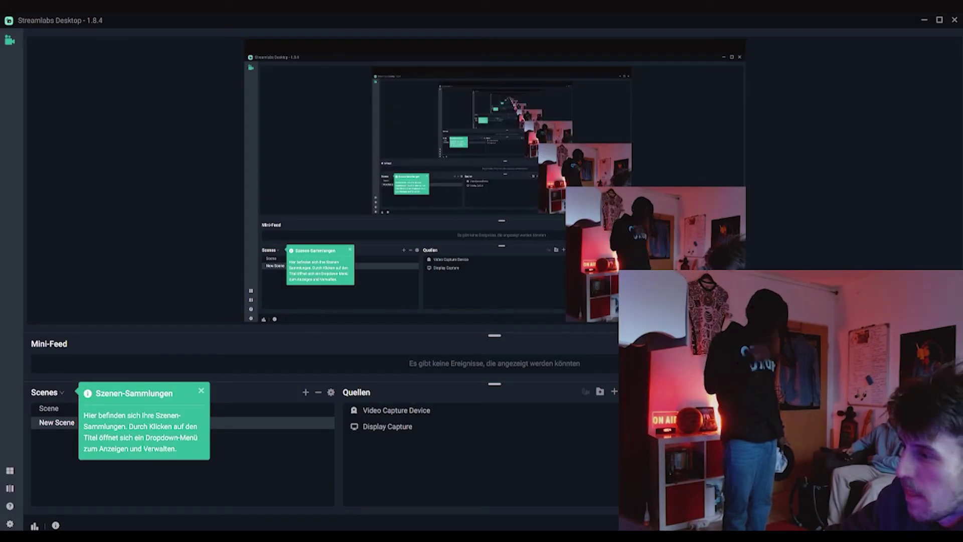
pyautogui.hotkey('alt', 'Tab')
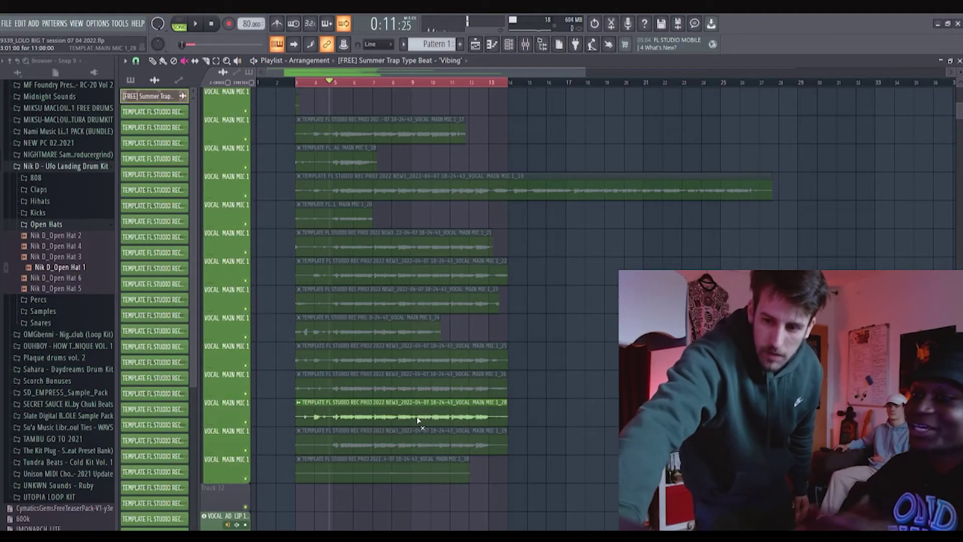
# Make take 29 the active VOCAL MAIN MIC 1 take in the playlist and briefly play it back
pyautogui.click(354, 443)
pyautogui.press('space')
pyautogui.press('space')
pyautogui.scroll(5, 344, 445)
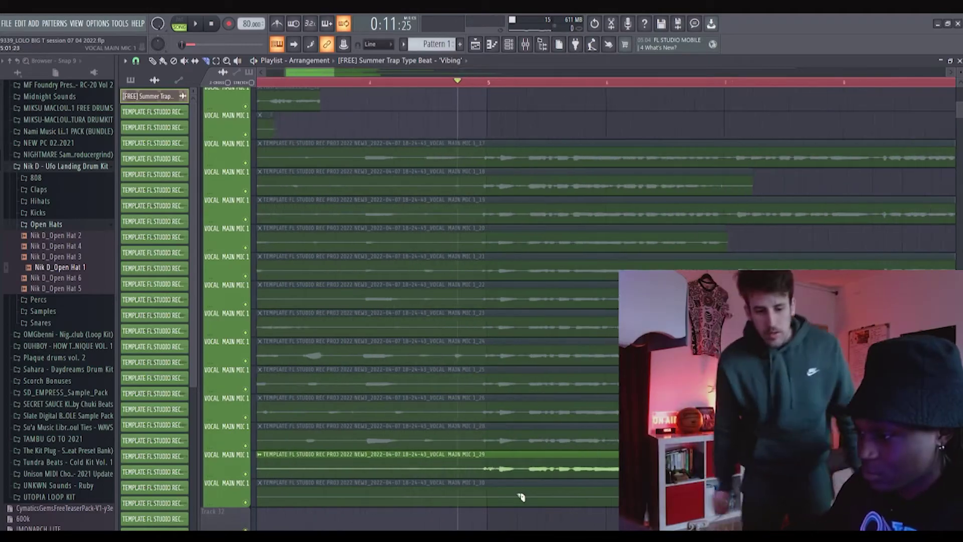
# Slice all the stacked VOCAL MAIN MIC 1 takes vertically just after bar 7
pyautogui.hotkey('alt', 'Tab')
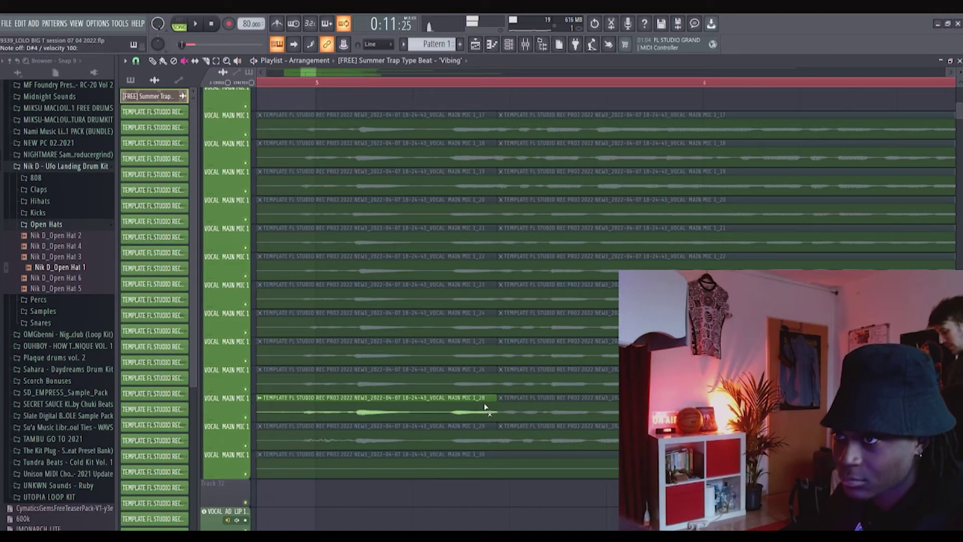
pyautogui.scroll(-5, 485, 407)
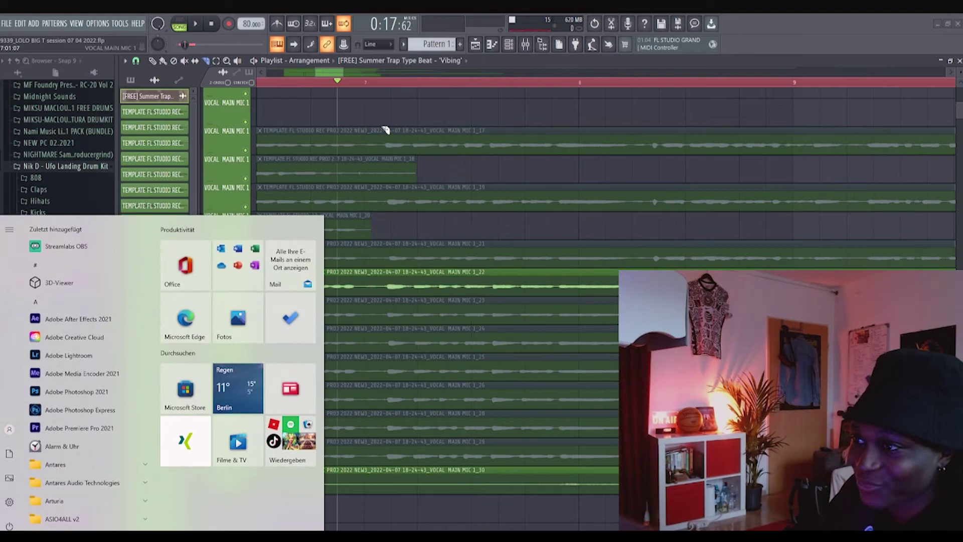
pyautogui.click(386, 135)
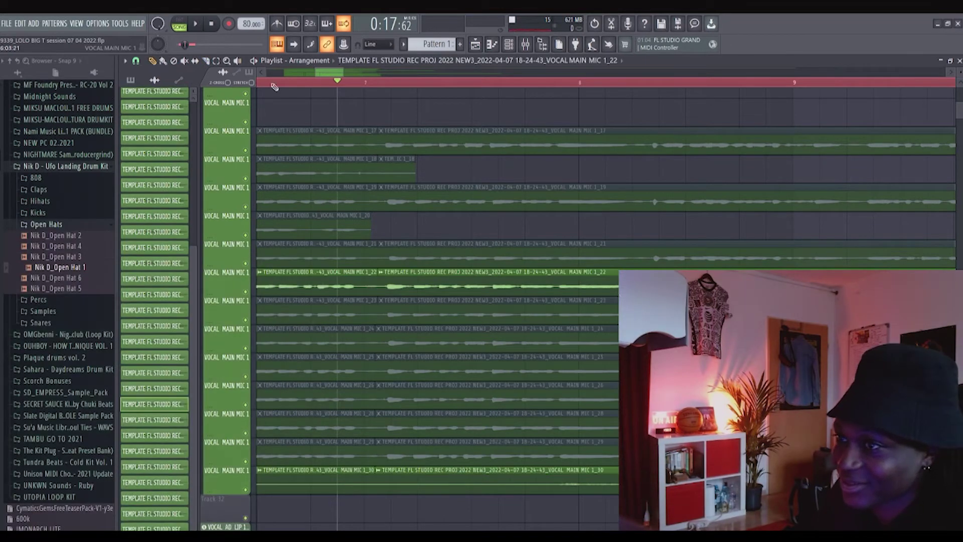
# Rename the take 22 vocal clip that starts just after bar 7 as "ab da ändern"
pyautogui.click(162, 63)
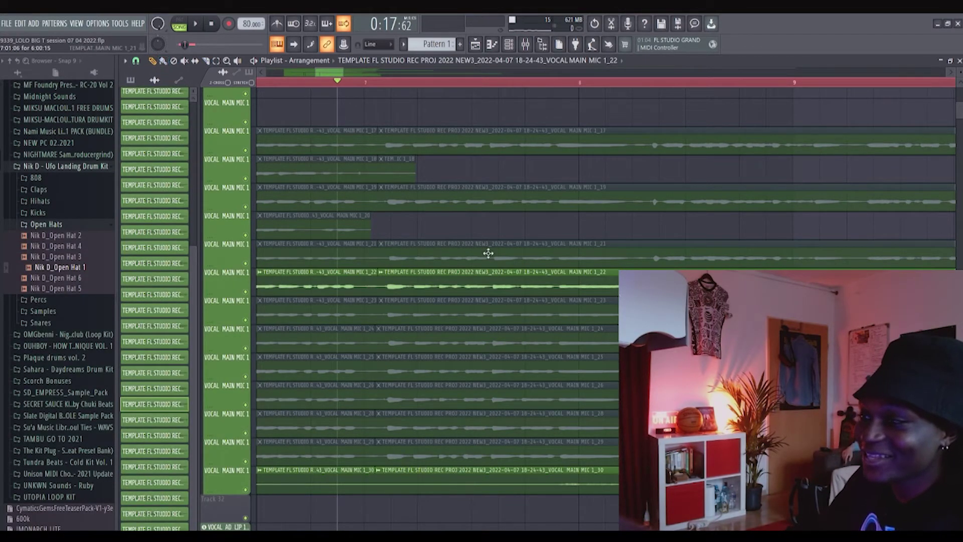
pyautogui.doubleClick(453, 282)
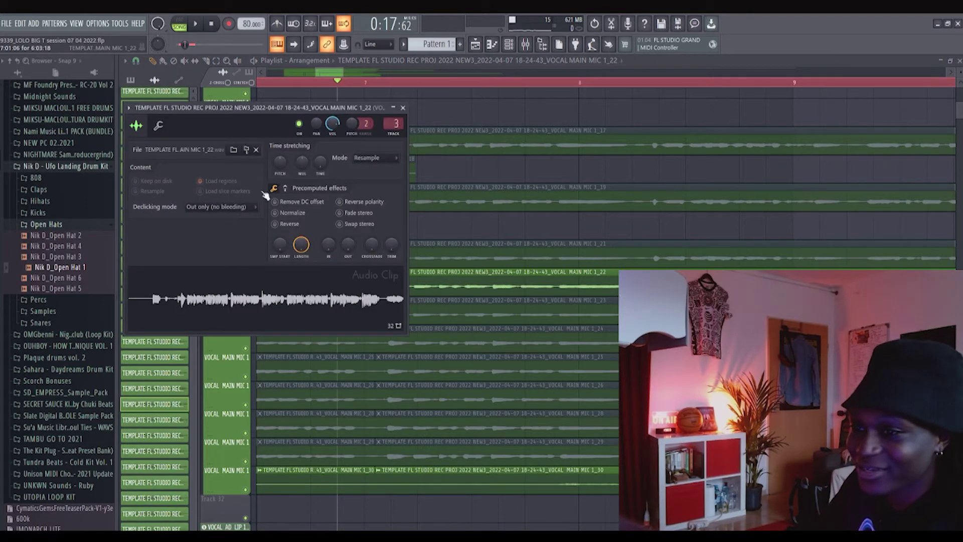
pyautogui.click(404, 108)
pyautogui.press('F2')
pyautogui.write('ab da ändern')
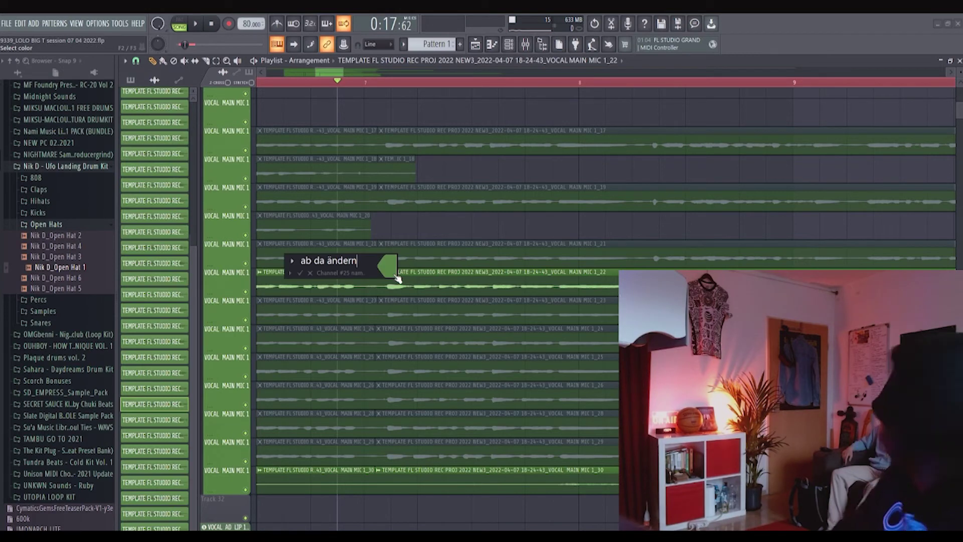
pyautogui.press('Return')
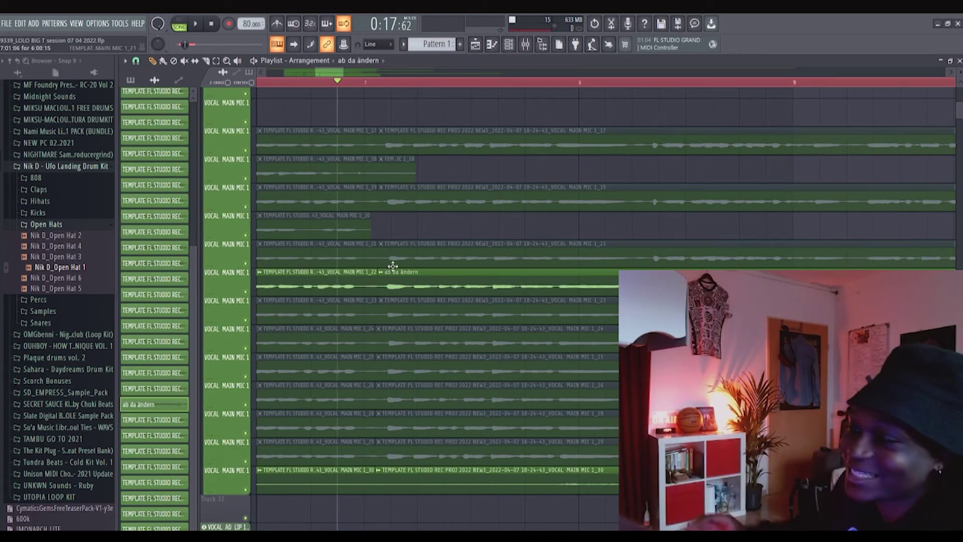
# Make take 24 active for the section after bar 7 and slice all the vocal takes just before bar 8
pyautogui.click(455, 332)
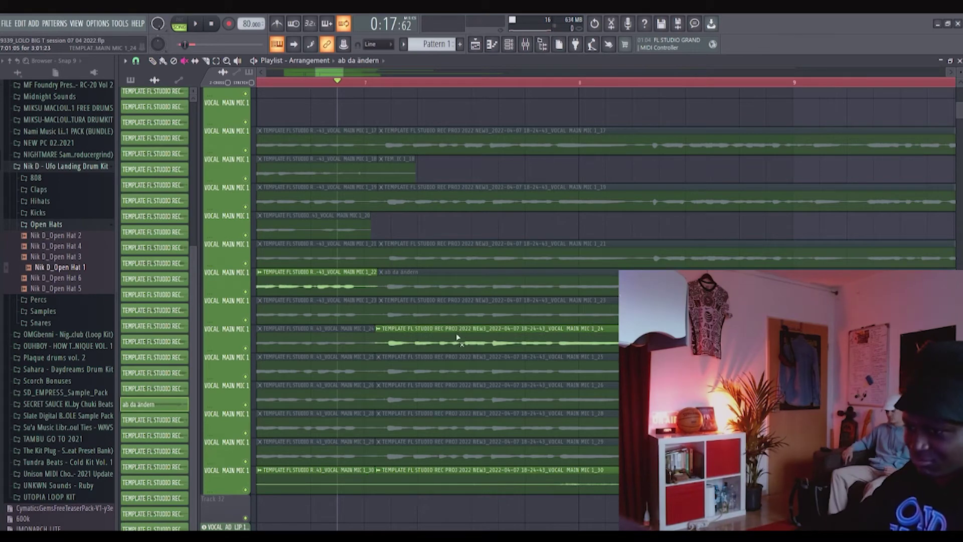
pyautogui.scroll(2, 544, 474)
pyautogui.moveTo(543, 474); pyautogui.dragTo(559, 181)
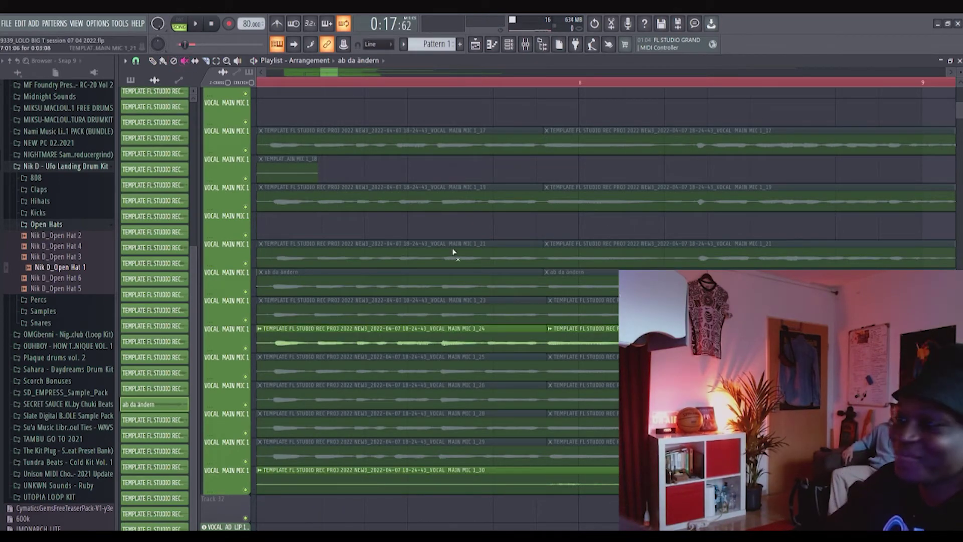
# Save the vocal session as a new version of the project file
pyautogui.scroll(-3, 308, 363)
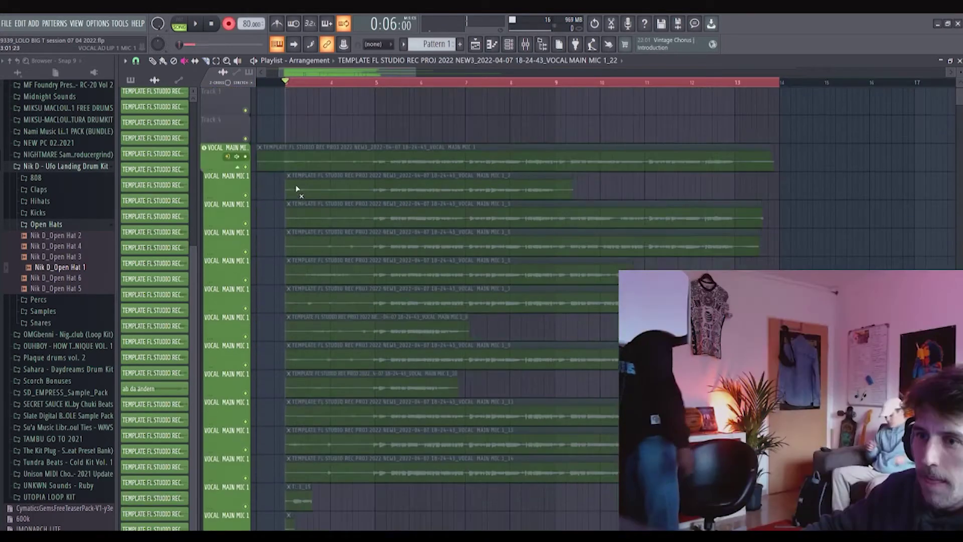
pyautogui.scroll(10, 296, 191)
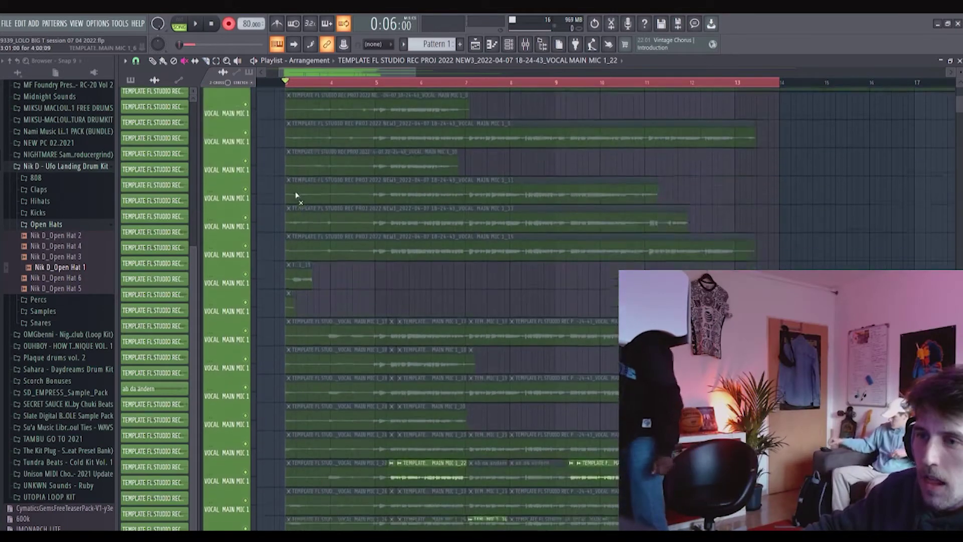
pyautogui.hotkey('ctrl', 'n')
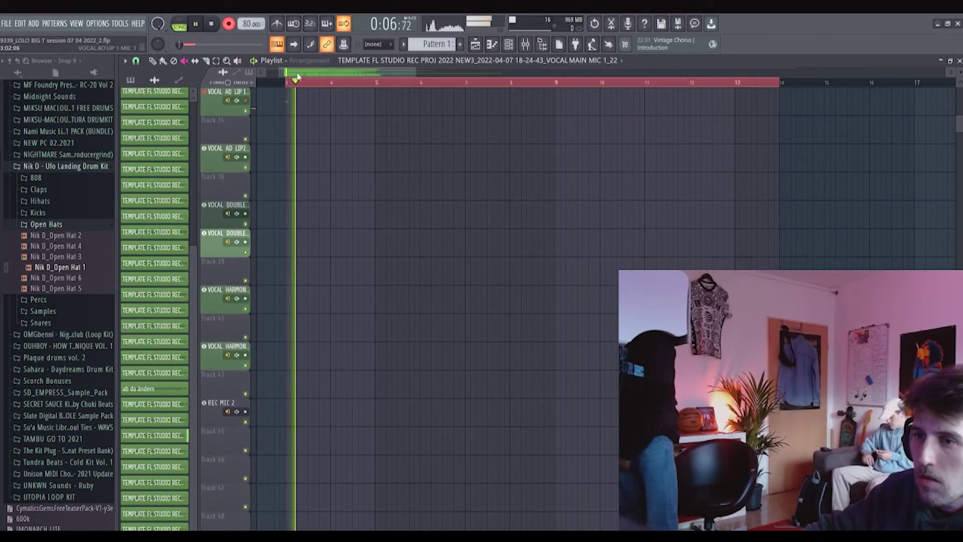
# Unmute the VOCAL MAIN MIX-1 track in the mixer and return to the playlist
pyautogui.press('F9')
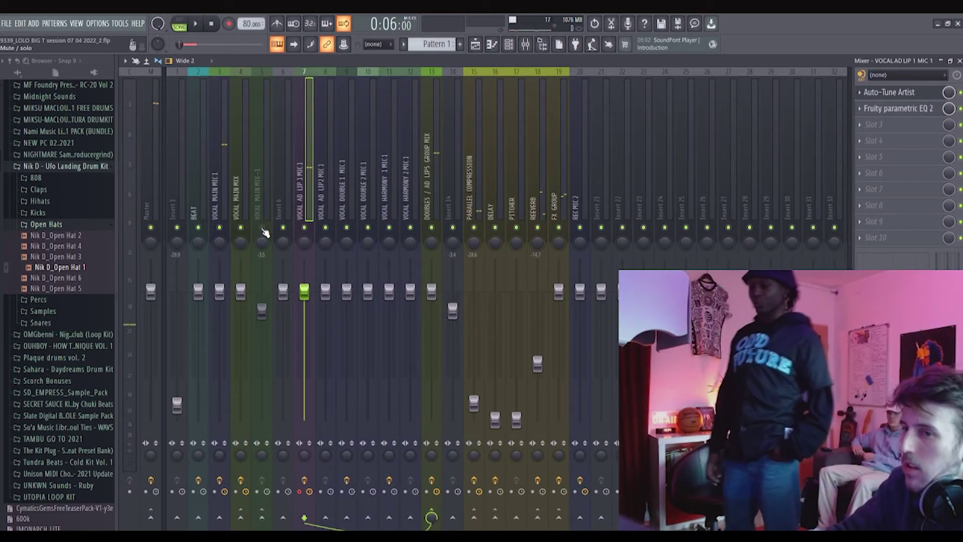
pyautogui.click(261, 227)
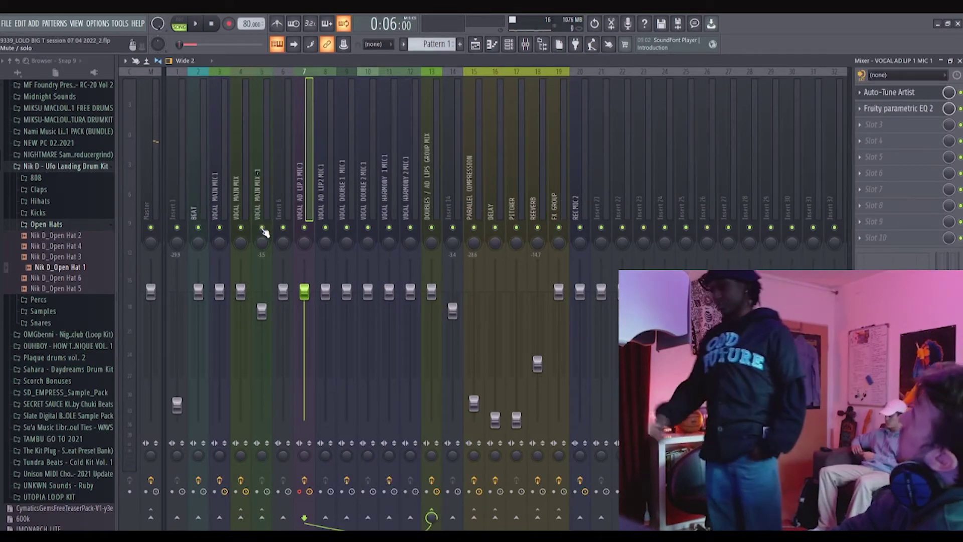
pyautogui.press('F9')
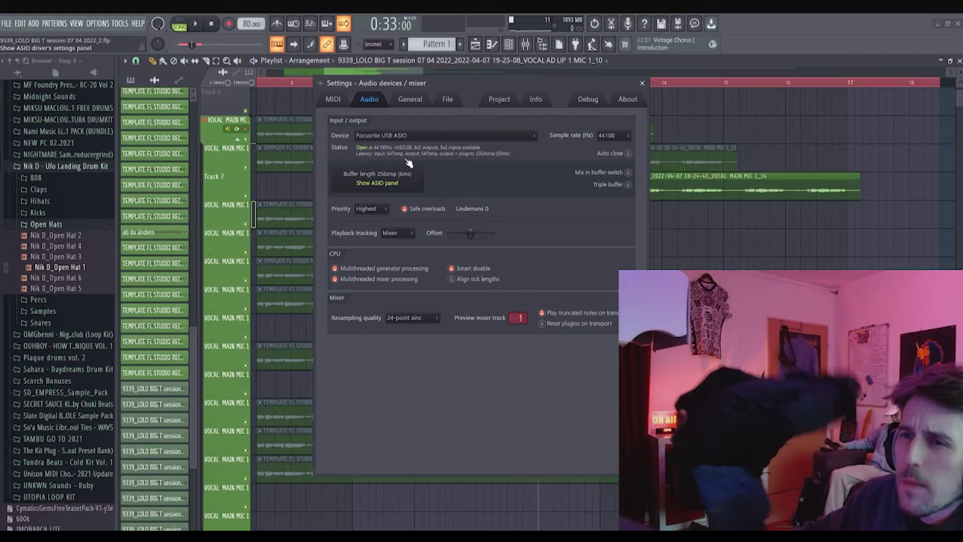
# Select Focusrite USB ASIO again as the audio input/output device in the audio settings
pyautogui.click(401, 135)
pyautogui.click(401, 248)
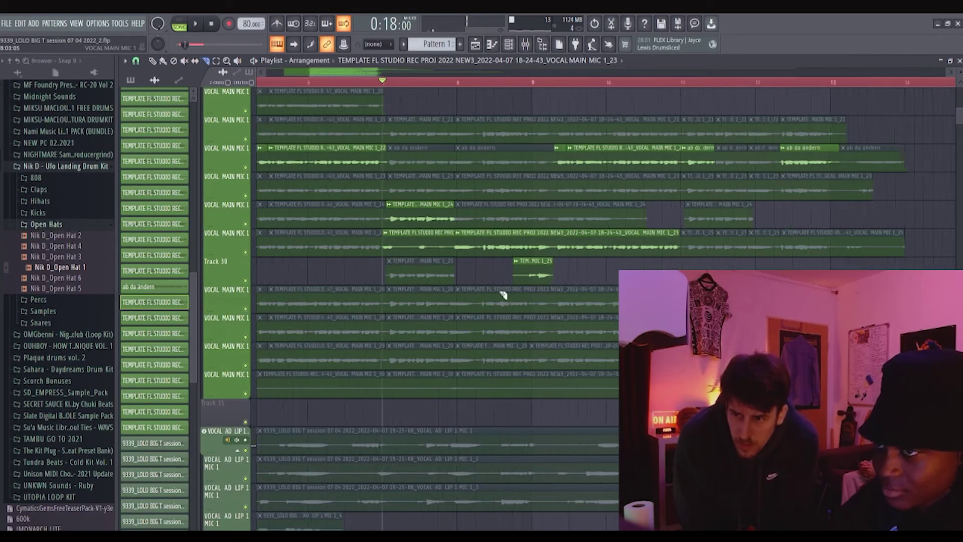
# Switch to File Explorer and audition several beats from the BEATS folder, including 9332_5 and 9322_beat_14, skipping ahead within the first one
pyautogui.scroll(3, 482, 271)
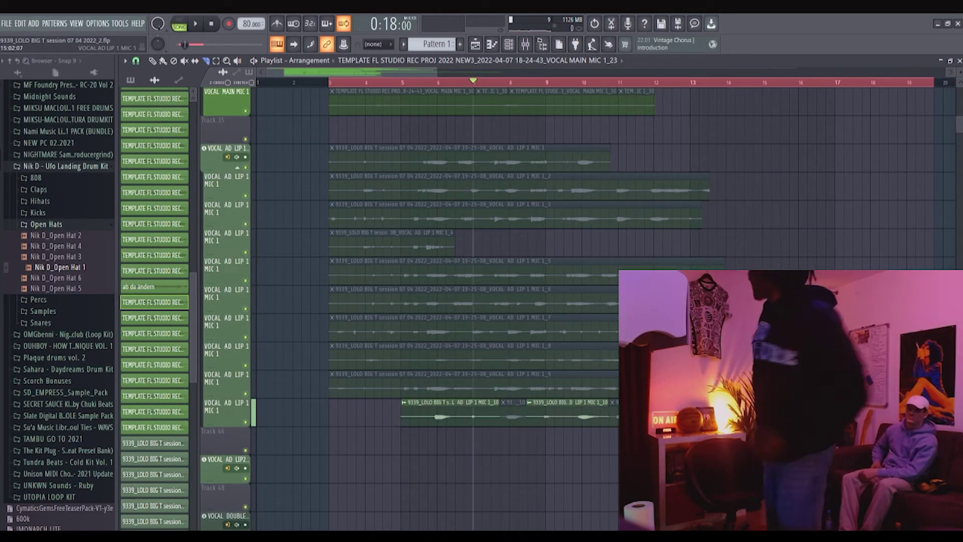
pyautogui.hotkey('alt', 'Tab')
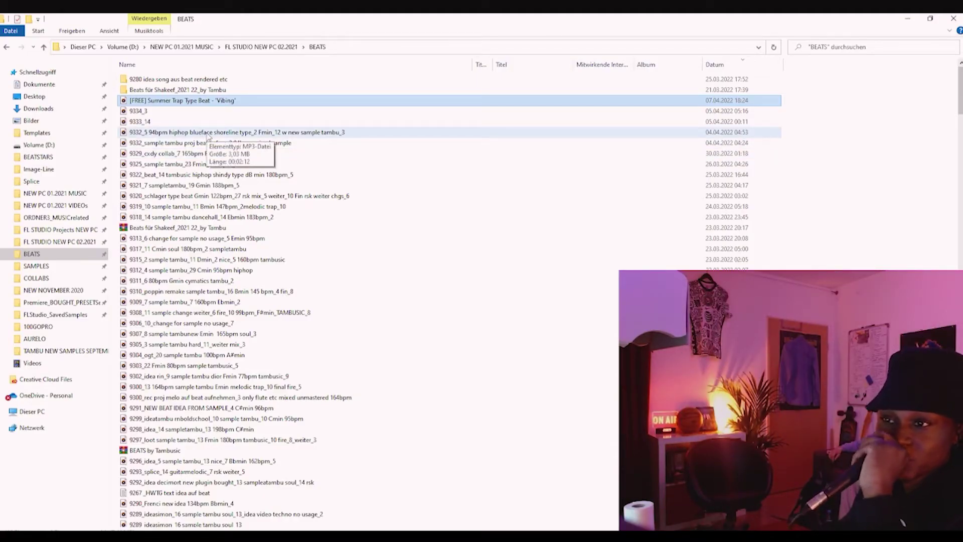
pyautogui.doubleClick(207, 132)
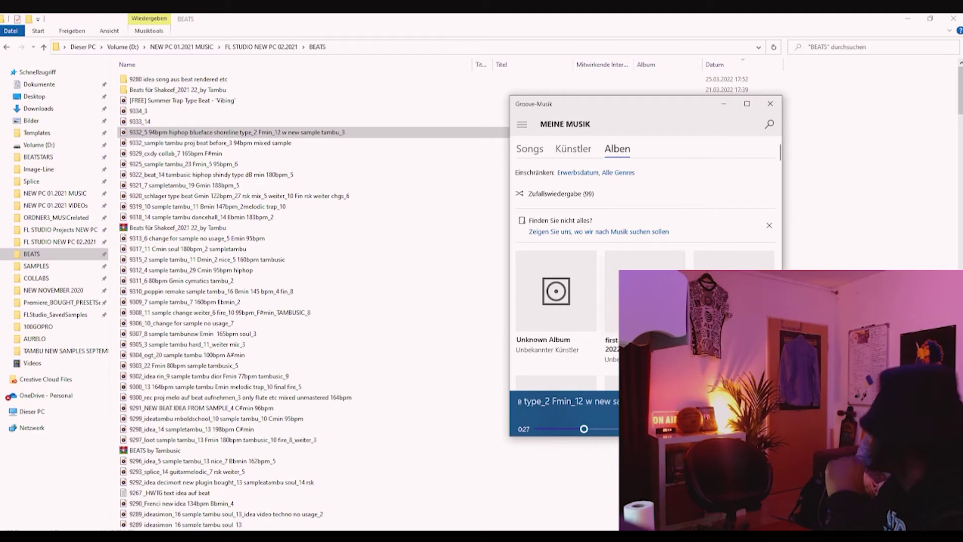
pyautogui.moveTo(538, 430); pyautogui.dragTo(590, 429)
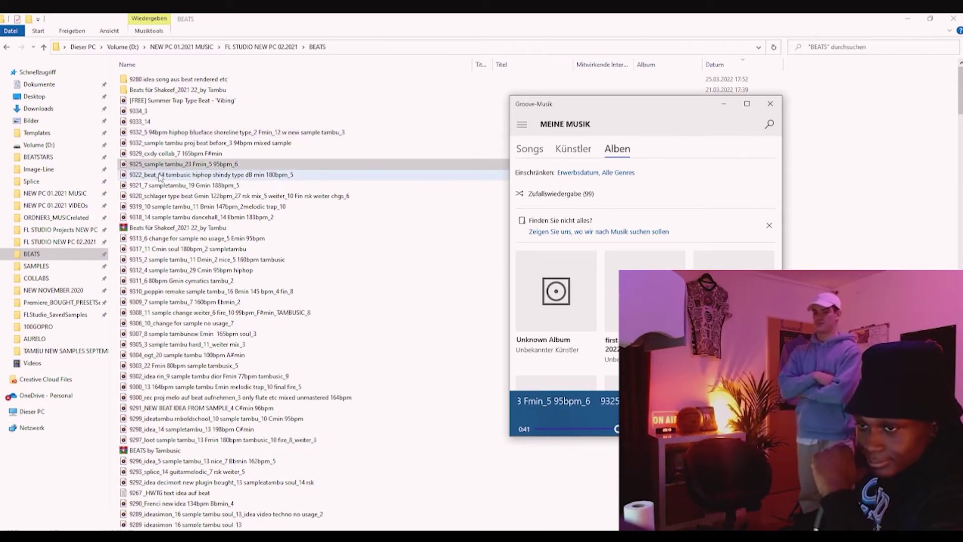
pyautogui.doubleClick(161, 175)
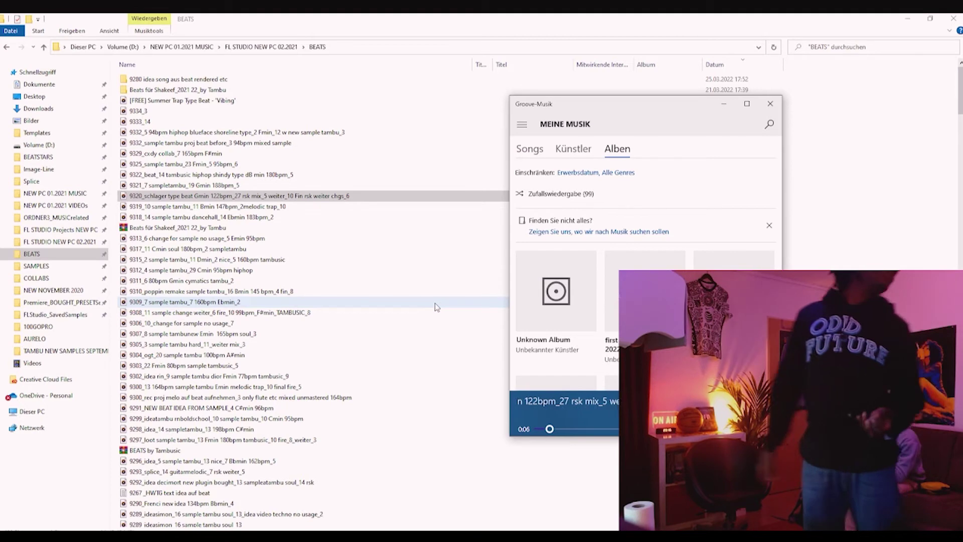
pyautogui.doubleClick(376, 270)
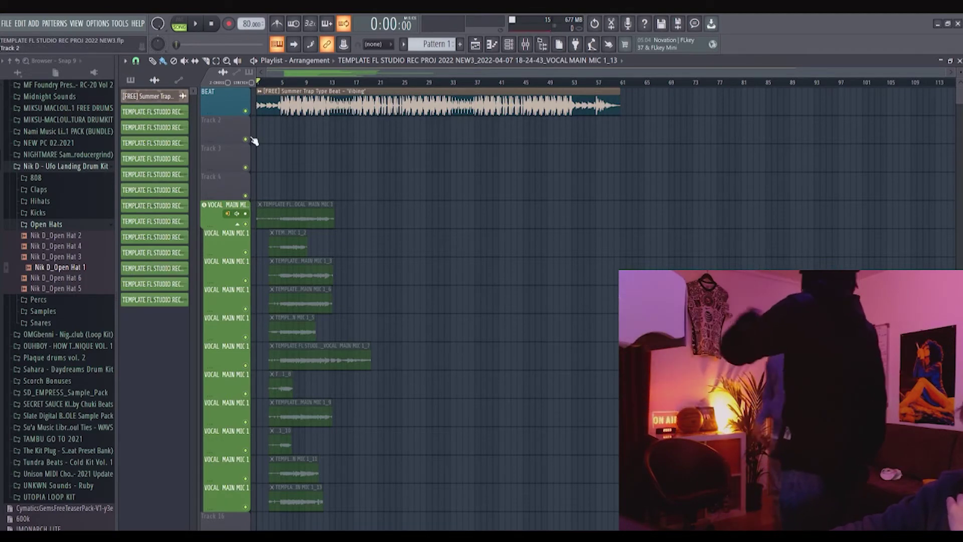
pyautogui.scroll(-5, 400, 224)
pyautogui.scroll(-3, 400, 222)
pyautogui.scroll(3, 400, 221)
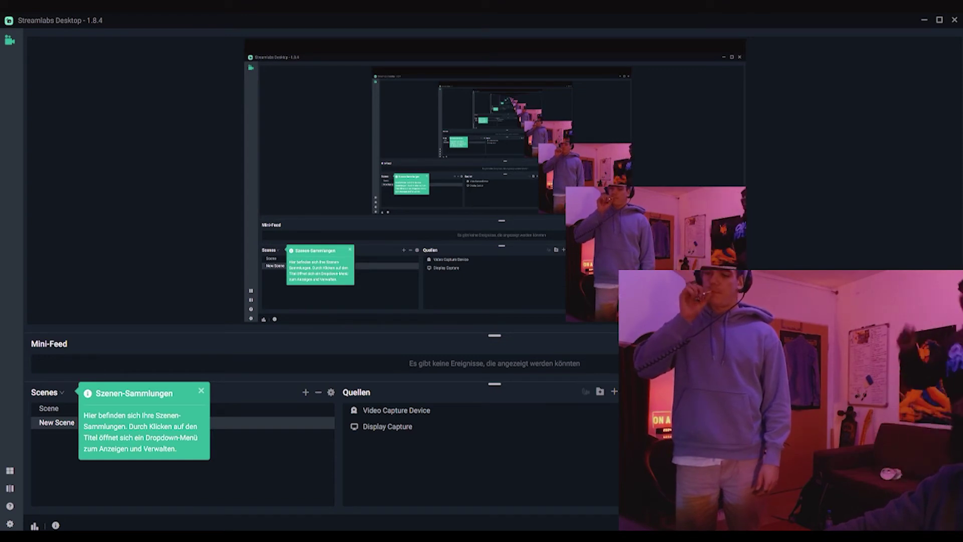
# Minimize Streamlabs Desktop and set FL Studio's audio device to Focusrite USB ASIO
pyautogui.click(924, 20)
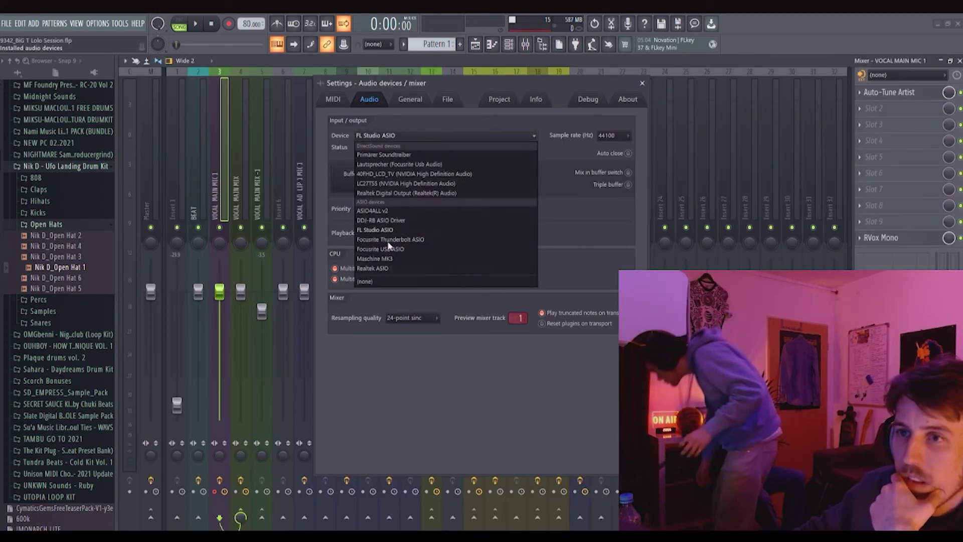
pyautogui.click(502, 146)
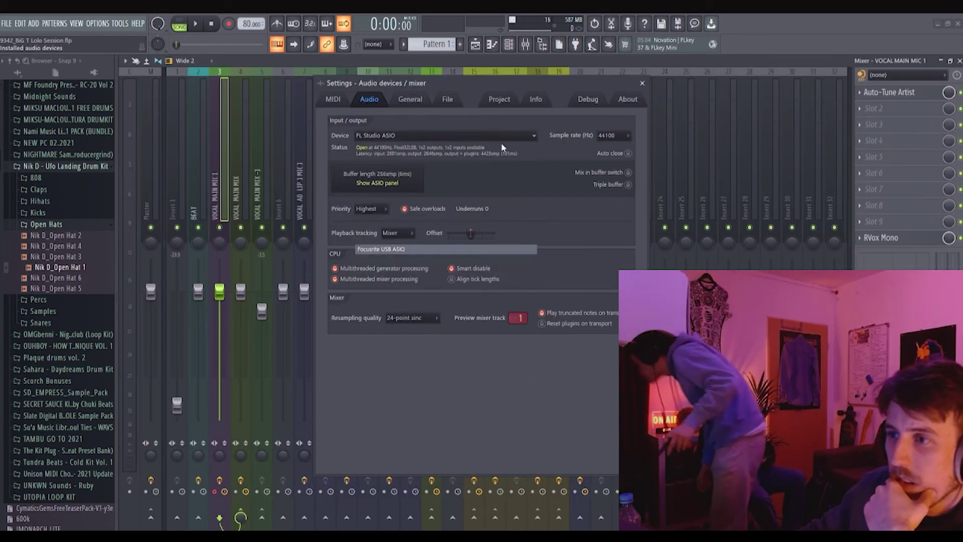
# Switch to File Explorer, paste WhatsApp Audio 2022-04-07 at 18.08.07 into the JUSTLOLOMIQUEL folder, and return to FL Studio
pyautogui.press('Escape')
pyautogui.hotkey('alt', 'Tab')
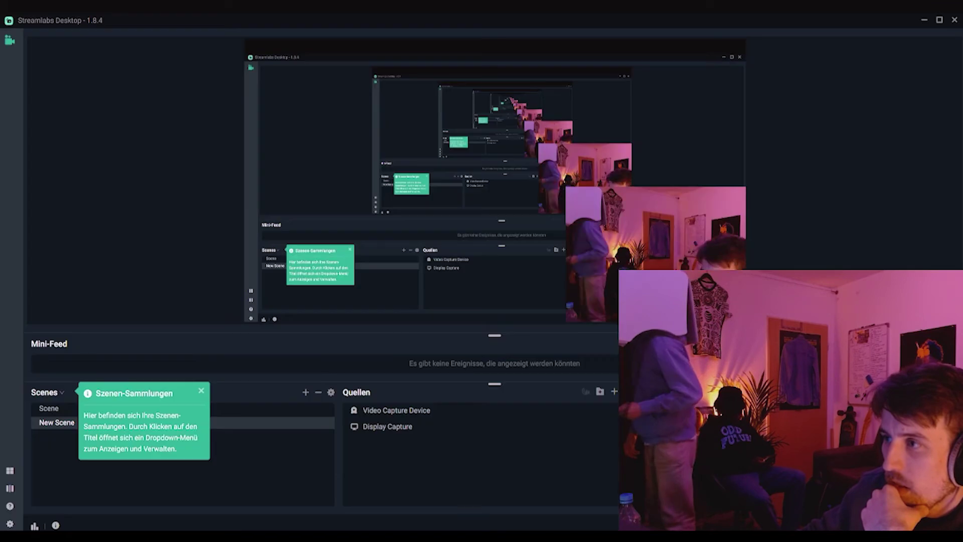
pyautogui.hotkey('alt', 'Tab')
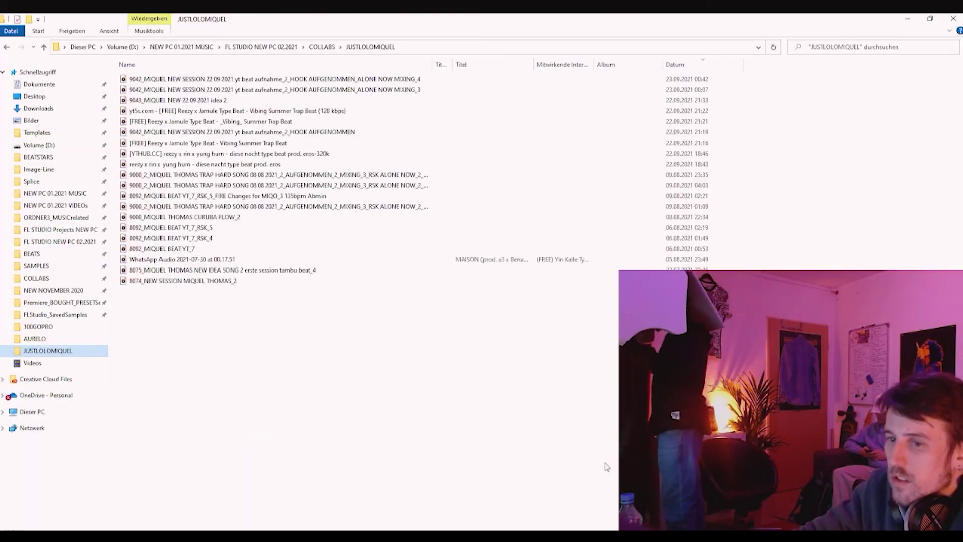
pyautogui.hotkey('ctrl', 'v')
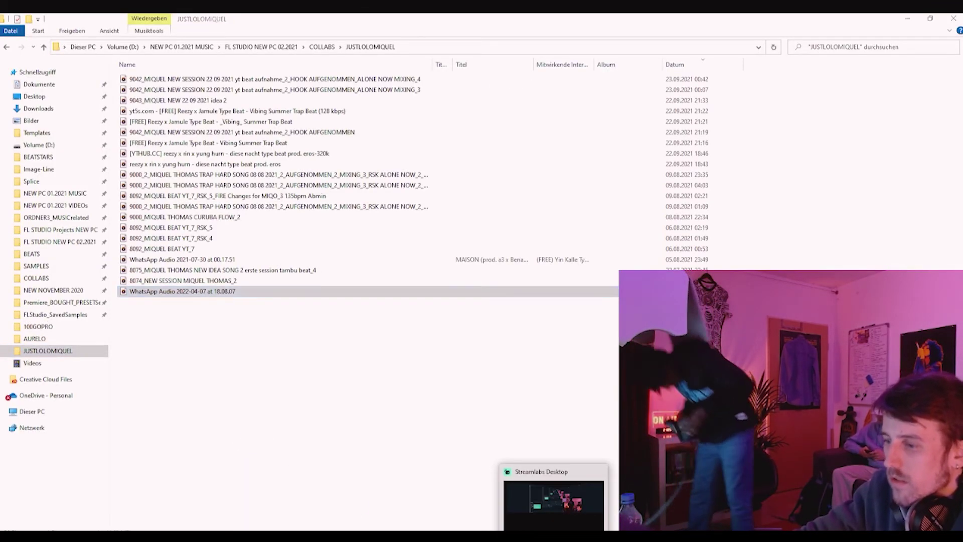
pyautogui.hotkey('alt', 'Tab')
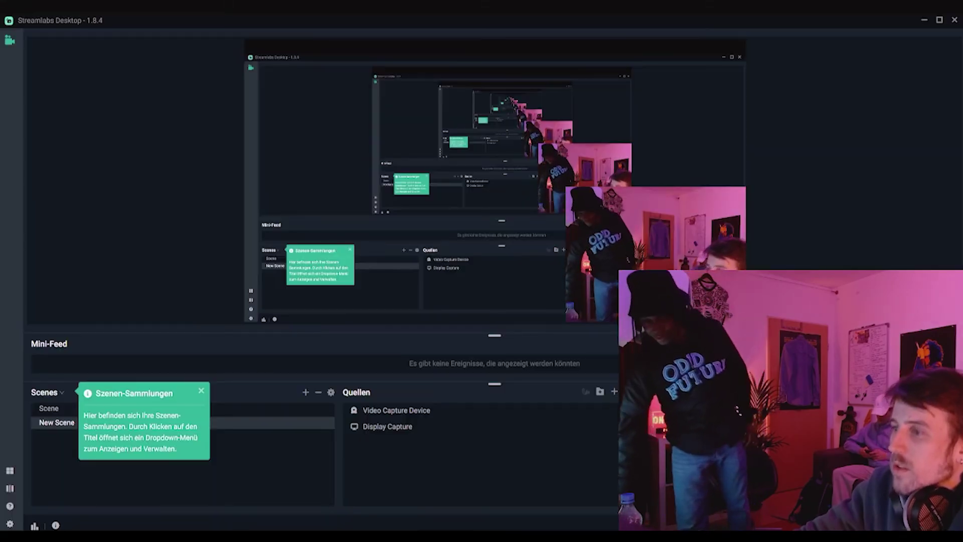
pyautogui.hotkey('alt', 'Tab')
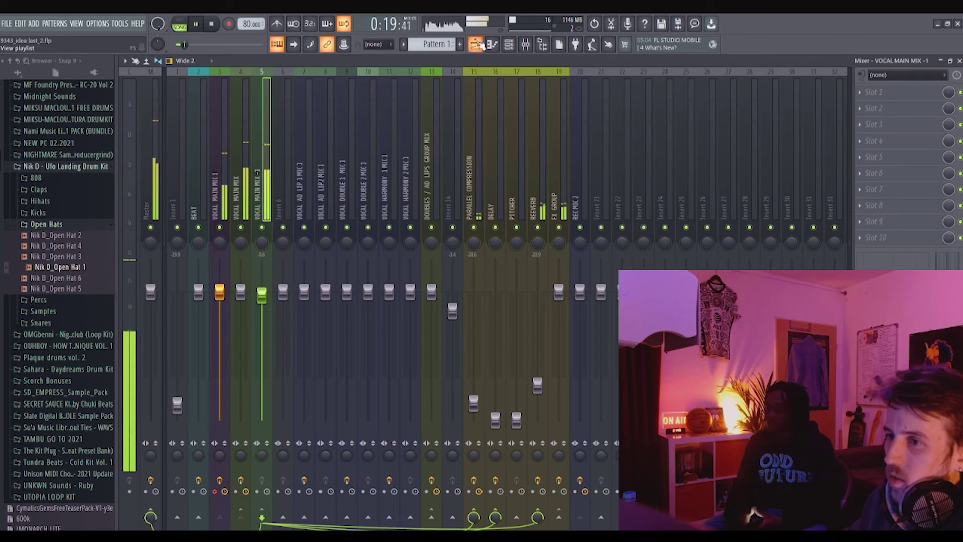
# In the playlist, set the playhead at bar 45 and move the VOCAL DOUBLE 1 clip about one bar to the right
pyautogui.click(476, 44)
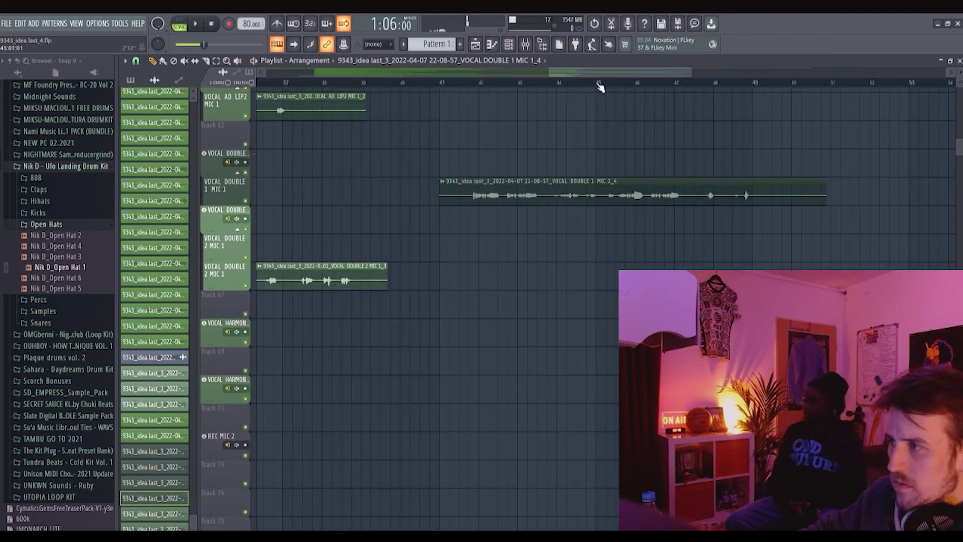
pyautogui.click(600, 82)
pyautogui.moveTo(643, 191); pyautogui.dragTo(684, 191)
pyautogui.scroll(4, 673, 175)
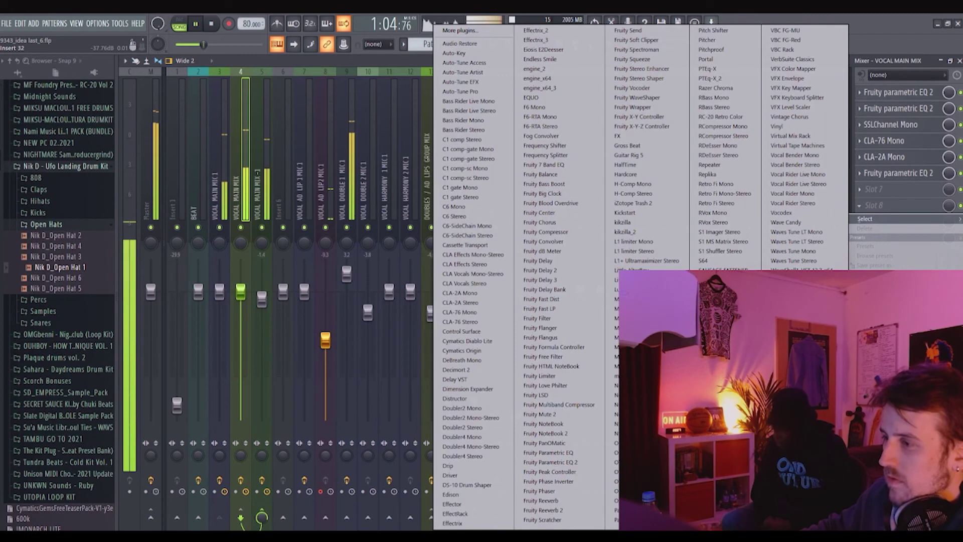
# Add a plugin to the VOCAL MAIN MIX track and sweep boosted band 5 of VOCAL MAIN MIC 1's Fruity parametric EQ 2 toward higher frequencies
pyautogui.click(722, 308)
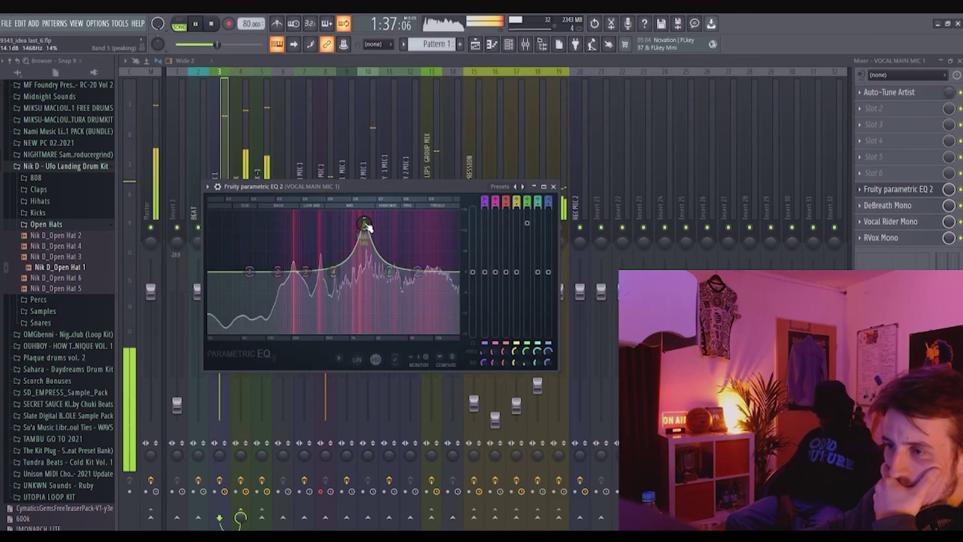
pyautogui.moveTo(366, 221); pyautogui.dragTo(393, 216)
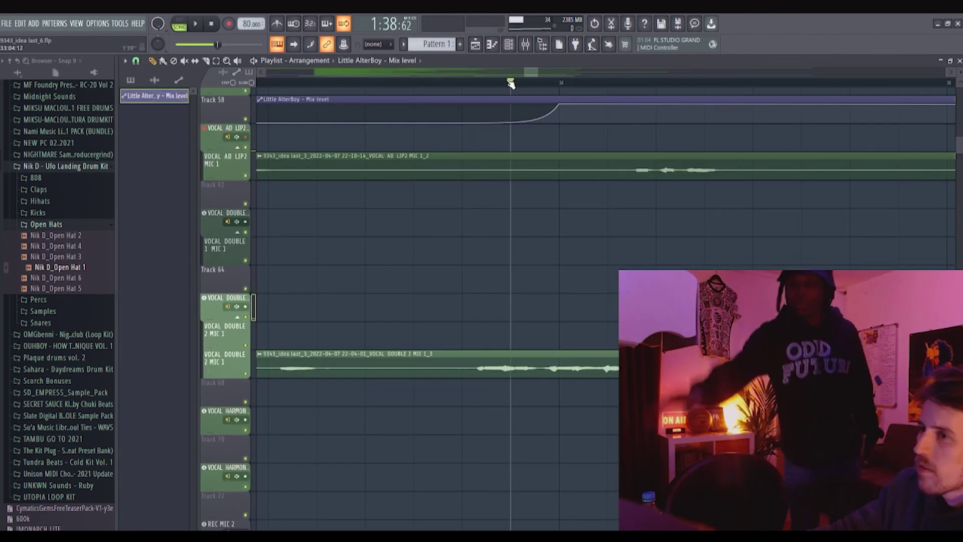
# Play the arrangement and shift the end point of the Little AlterBoy mix level automation ramp to slightly before bar 34
pyautogui.press('space')
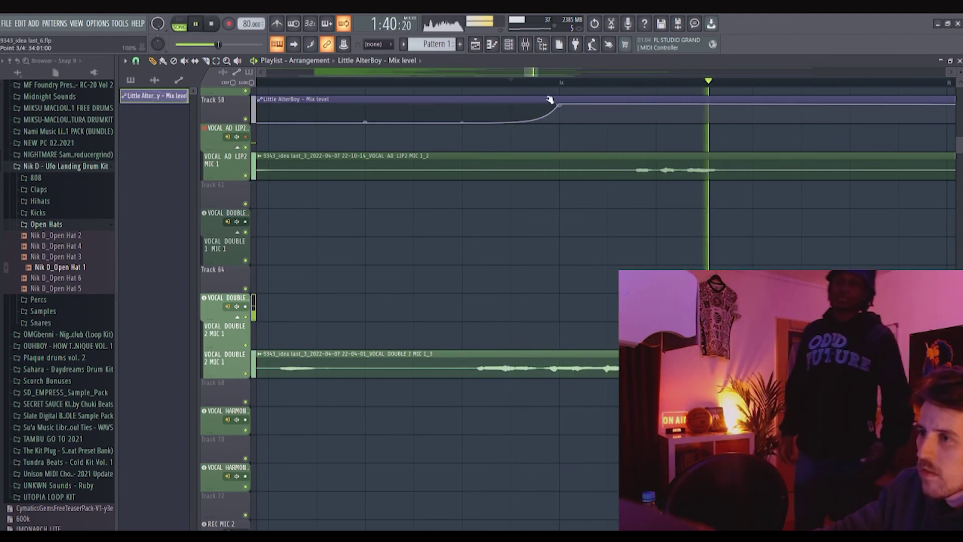
pyautogui.moveTo(550, 99); pyautogui.dragTo(509, 103)
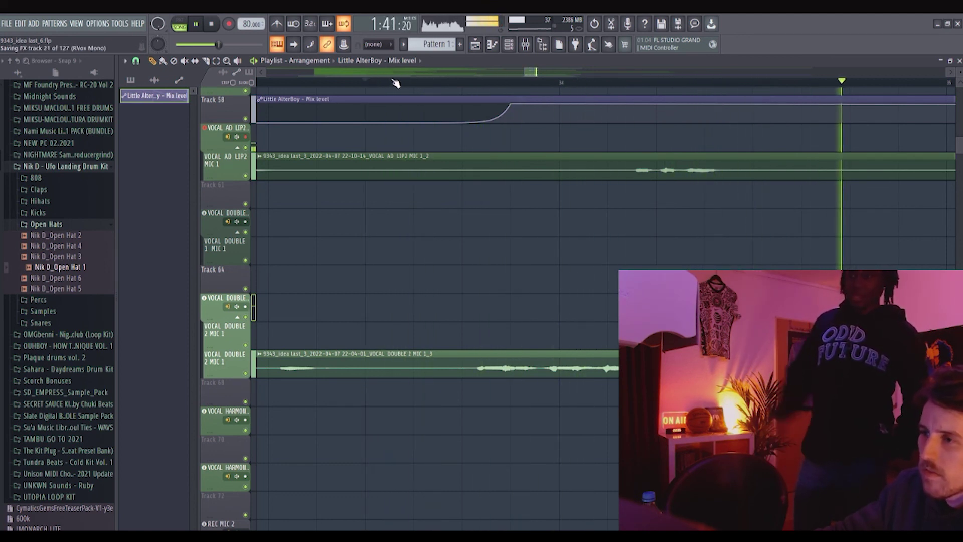
pyautogui.scroll(-5, 396, 83)
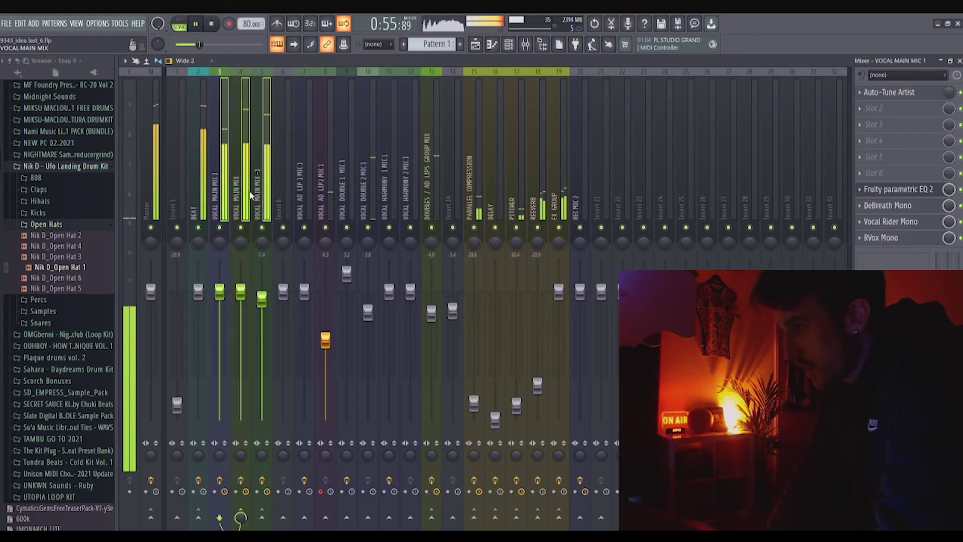
# Select the VOCAL MAIN MIX track in the mixer and begin opening a project file
pyautogui.click(251, 195)
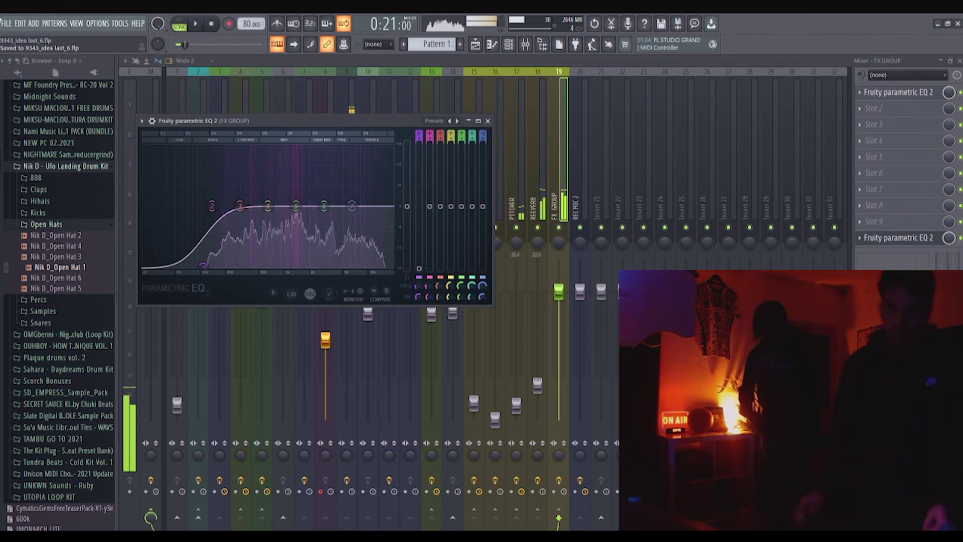
pyautogui.click(6, 23)
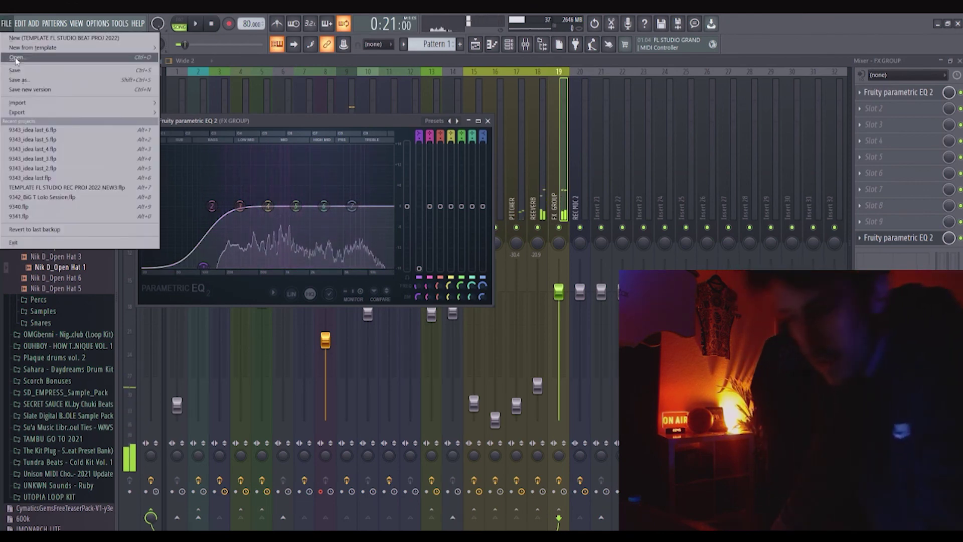